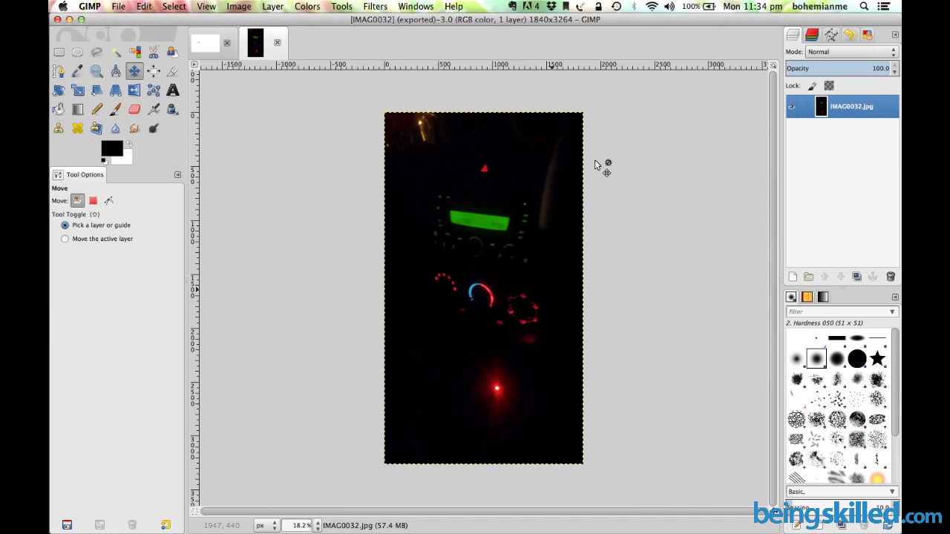
click(121, 6)
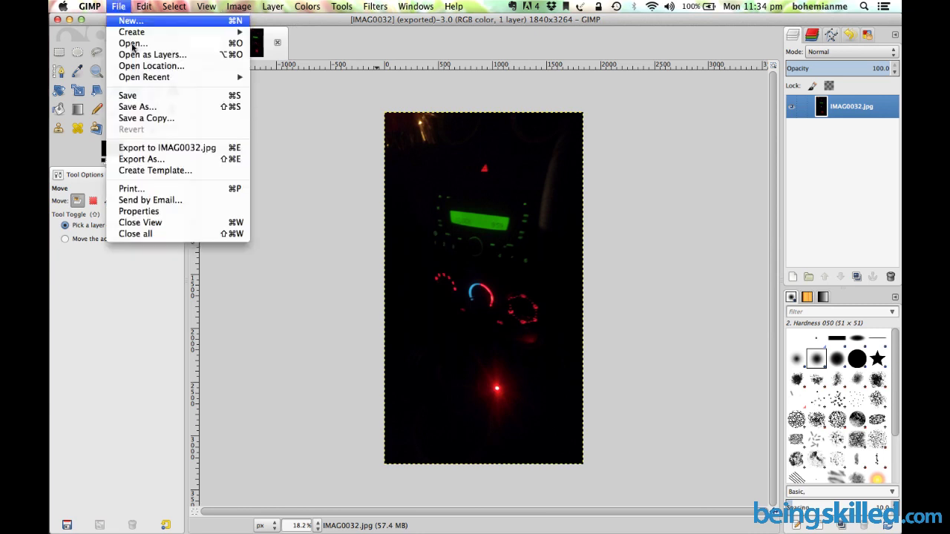
click(137, 107)
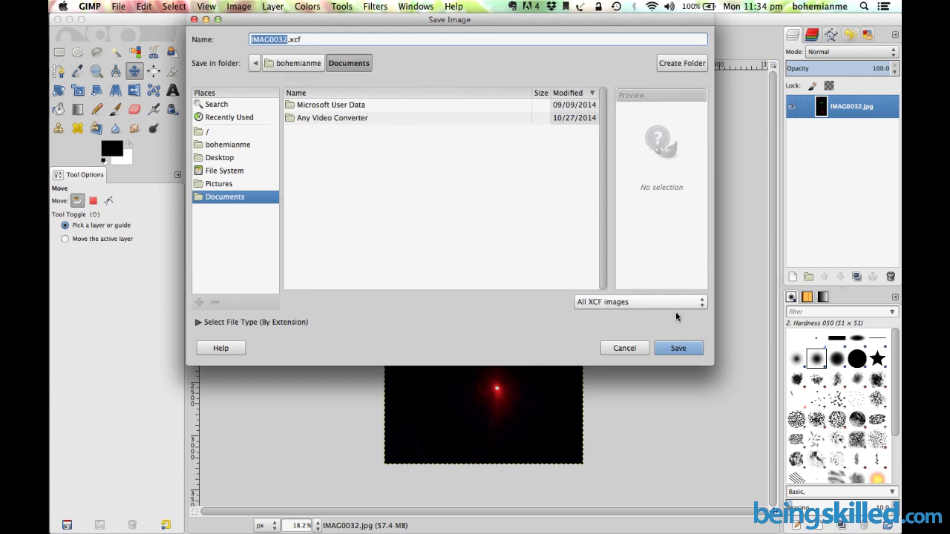
click(640, 302)
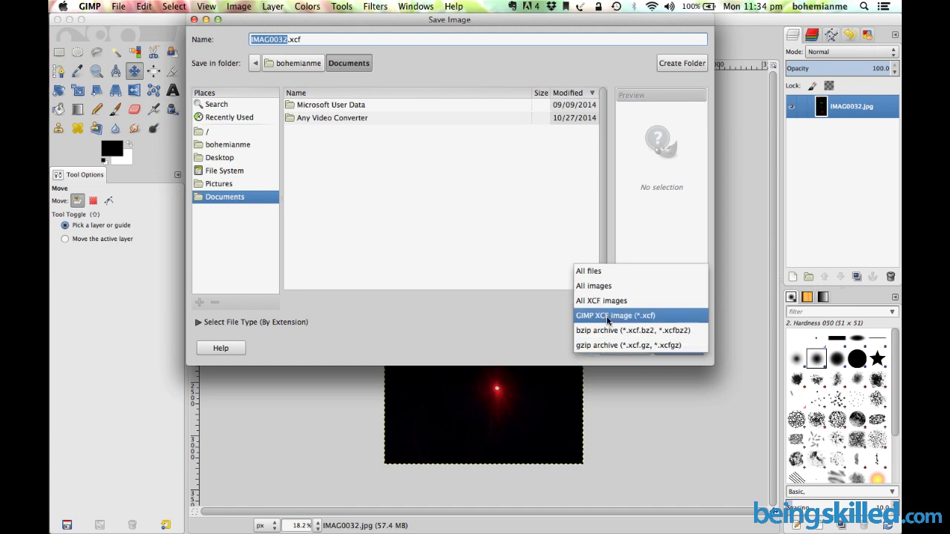
click(558, 312)
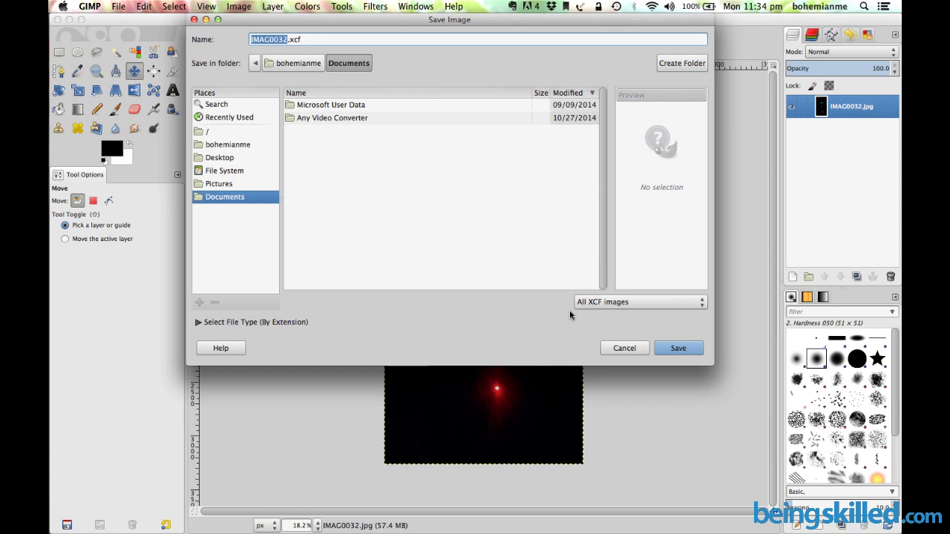
click(623, 346)
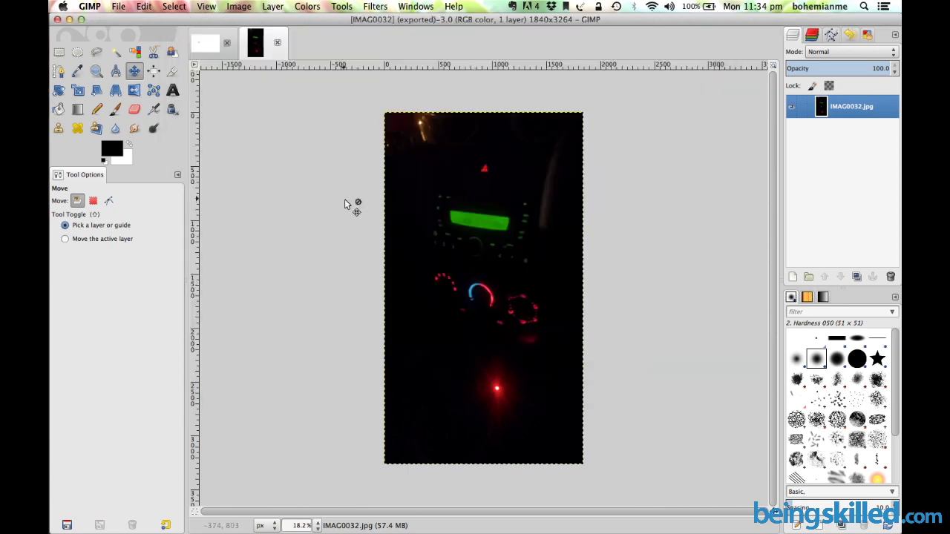
Open Export As for the dashboard photo and scroll the file-type list to JPEG image
click(118, 6)
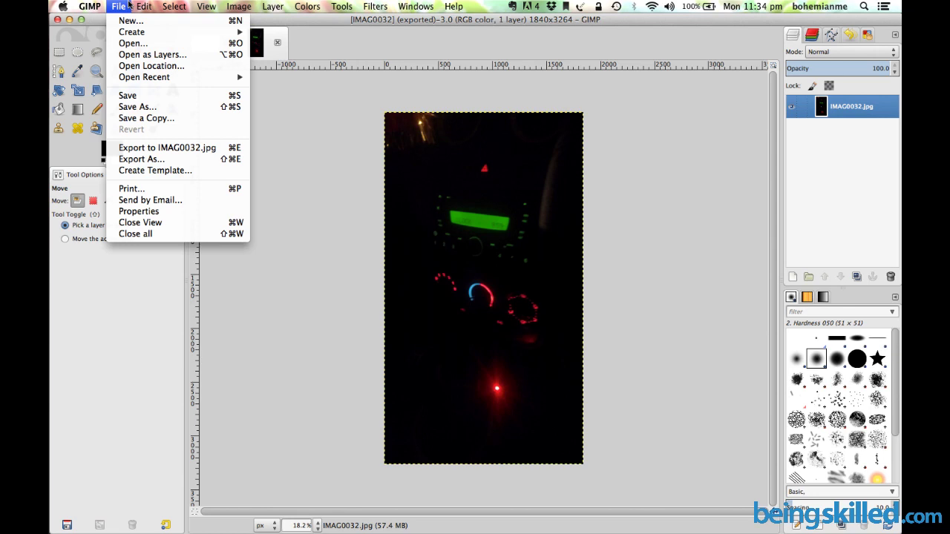
click(168, 164)
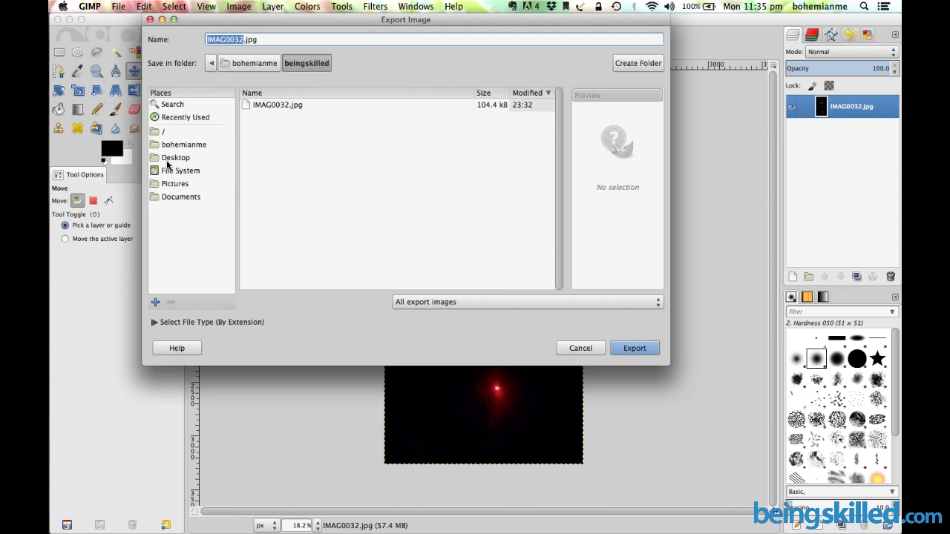
click(530, 302)
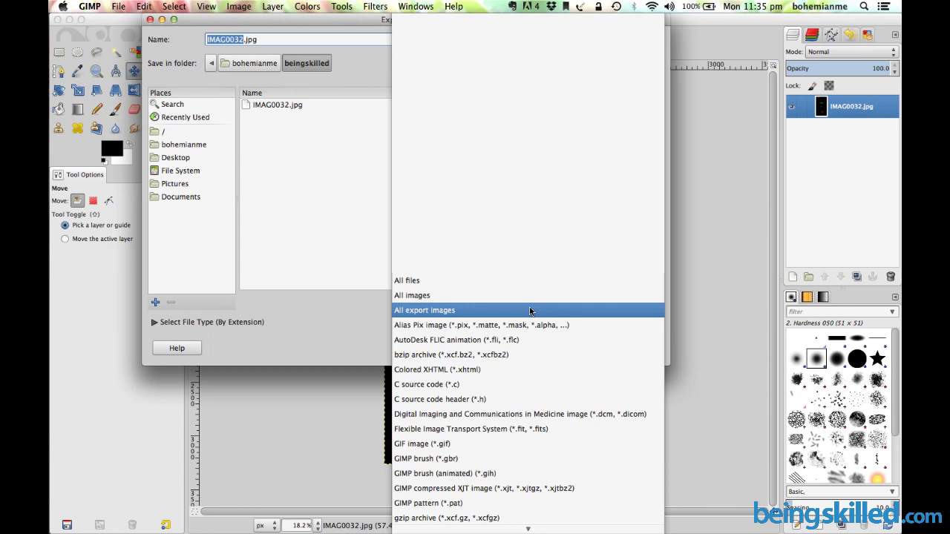
scroll(530, 310, down, 5)
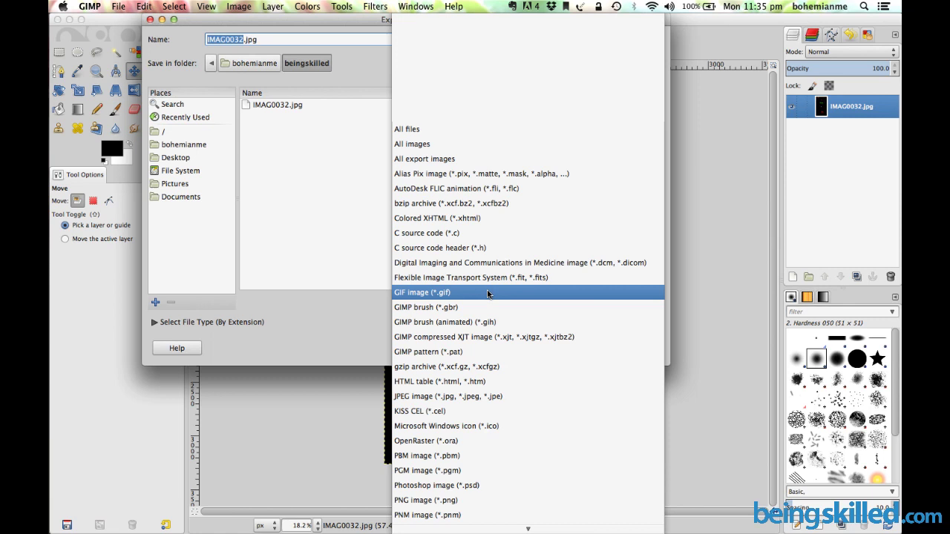
scroll(488, 295, down, 5)
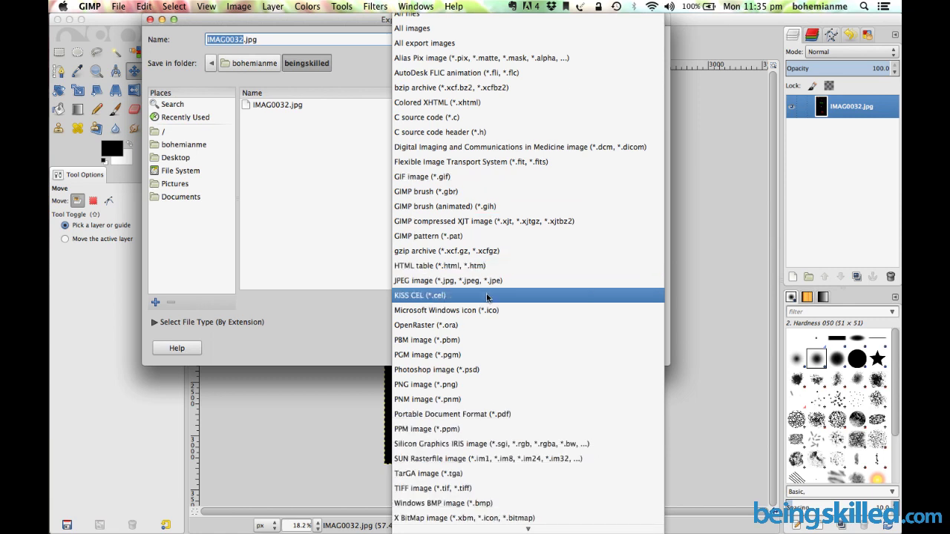
scroll(468, 382, down, 1)
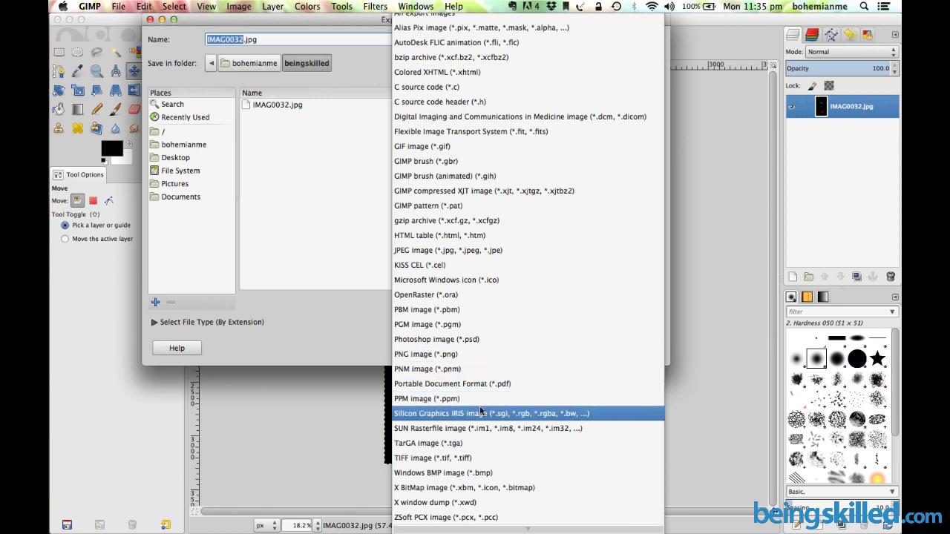
scroll(480, 412, up, 2)
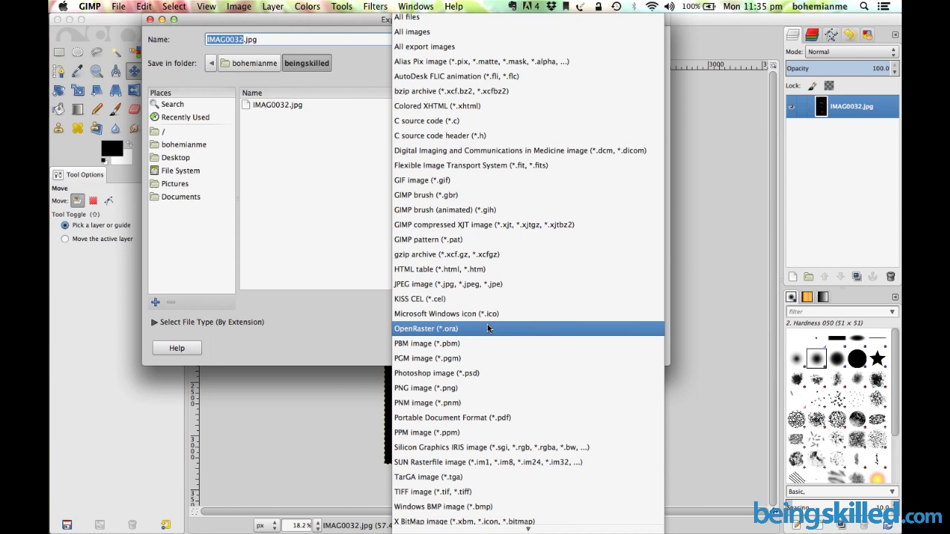
scroll(484, 327, down, 1)
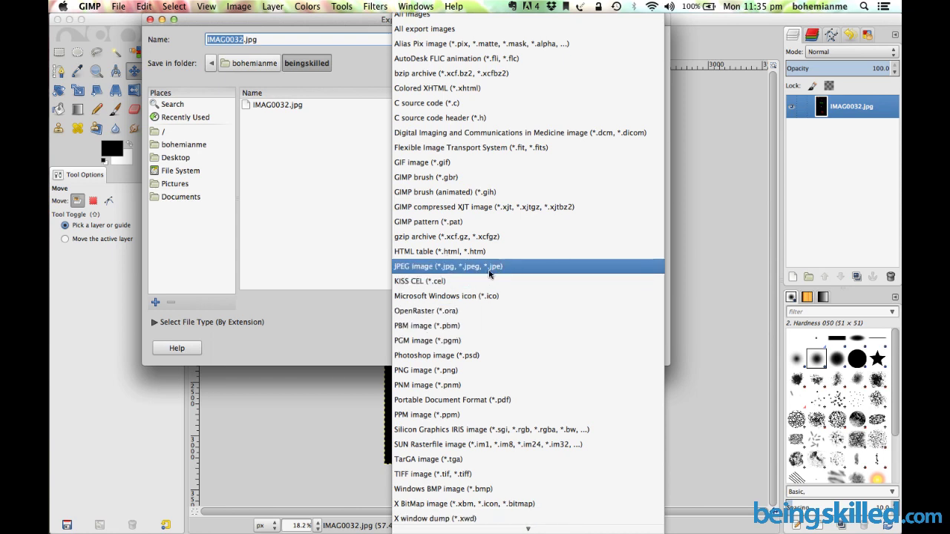
Choose JPEG image and export as IMAG00321.jpg instead of overwriting IMAG0032.jpg
click(490, 270)
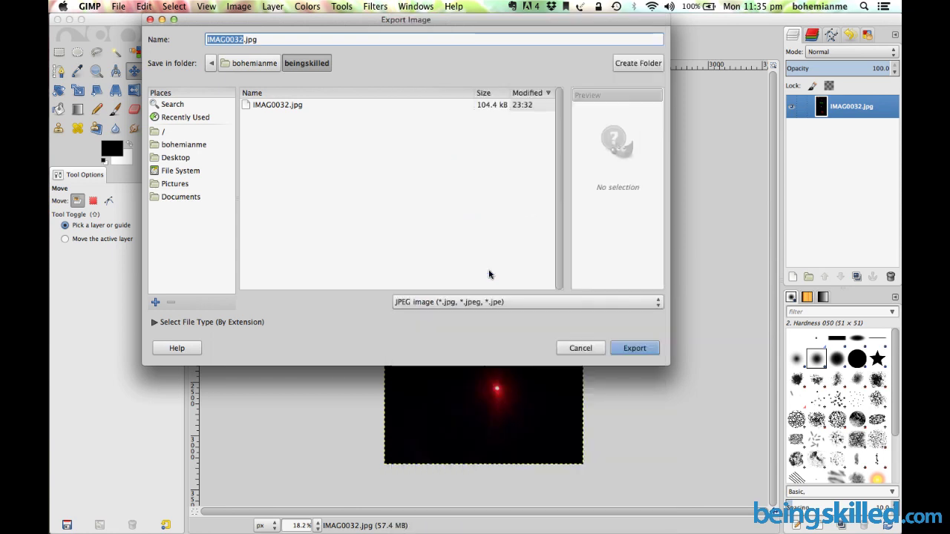
click(259, 41)
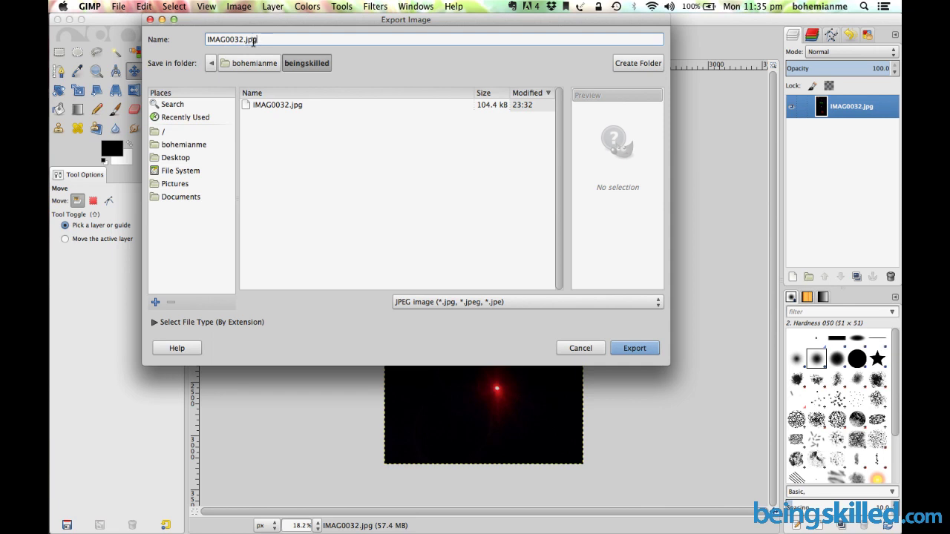
click(656, 348)
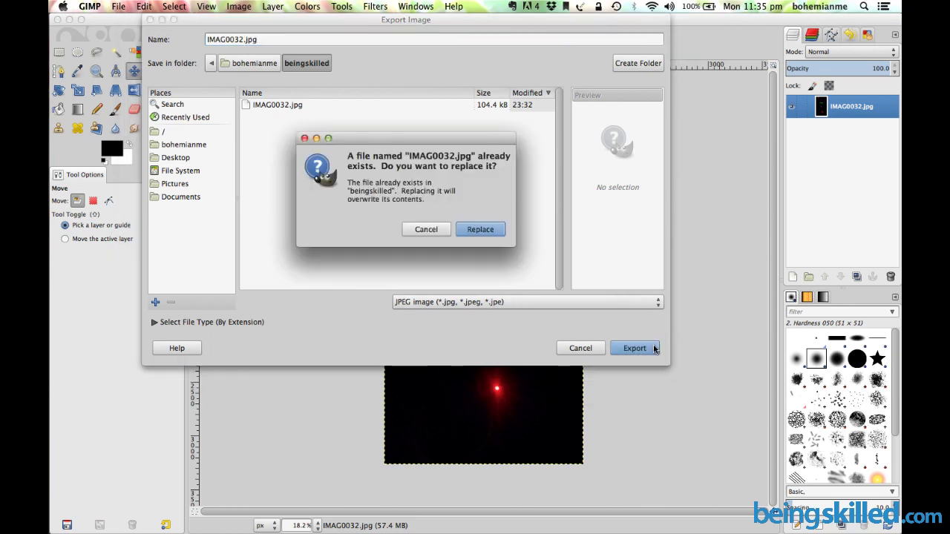
click(444, 230)
click(245, 39)
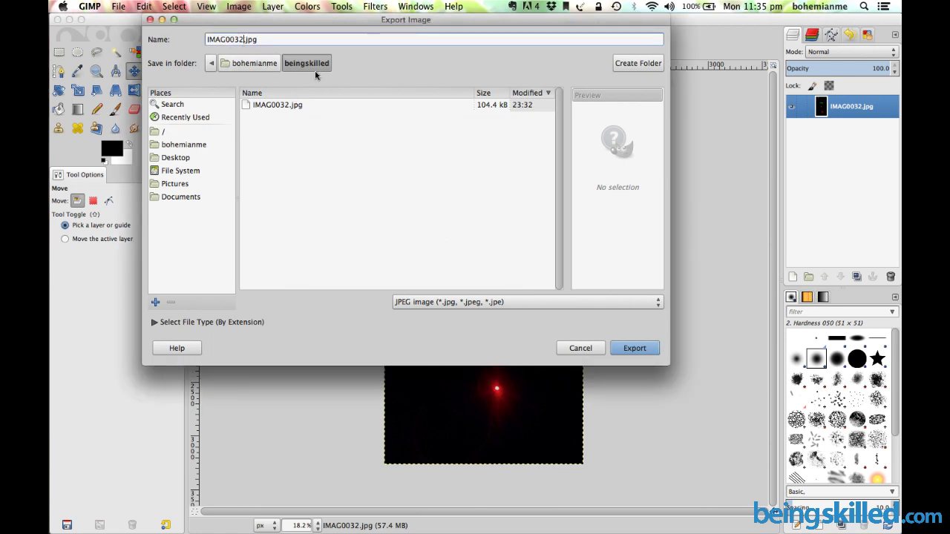
text(1)
click(630, 355)
click(623, 350)
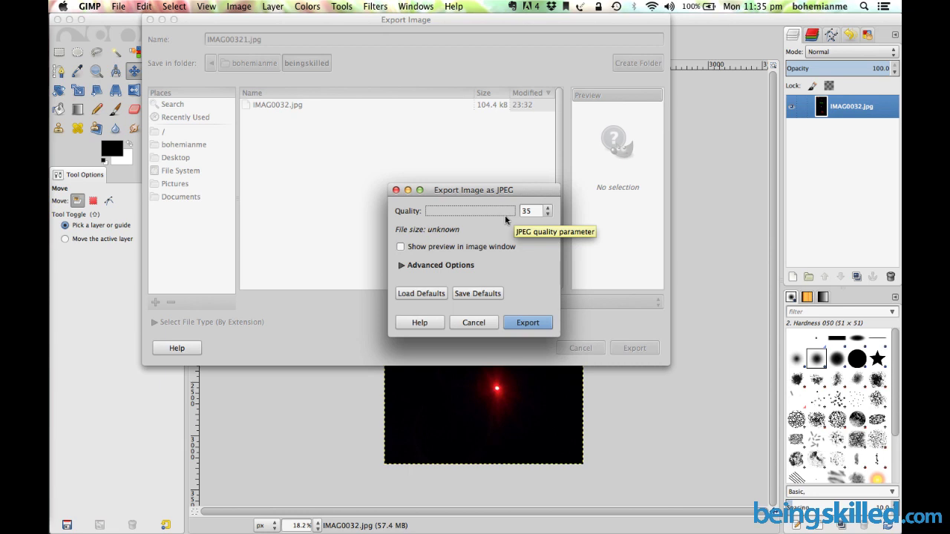
Raise the JPEG quality from 35 to 100 and start the export
drag(539, 212, 510, 213)
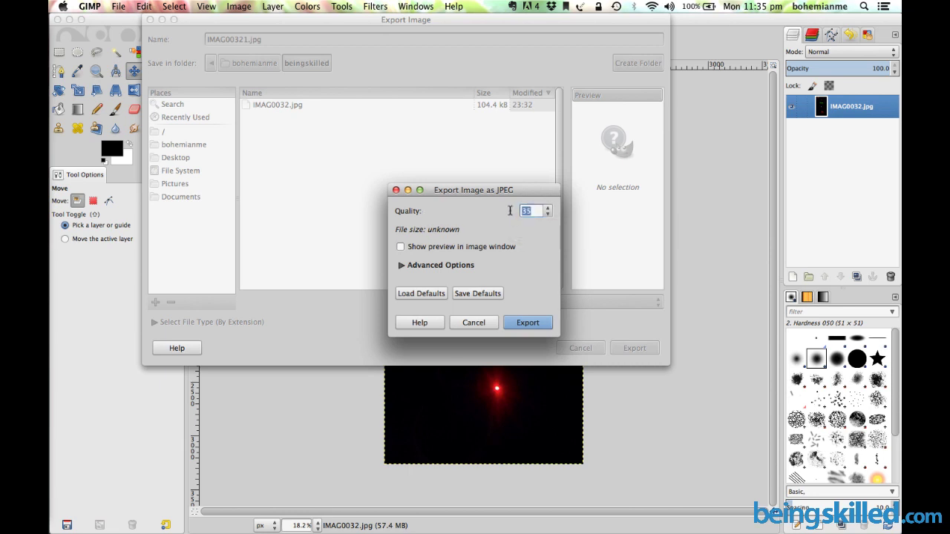
text(100)
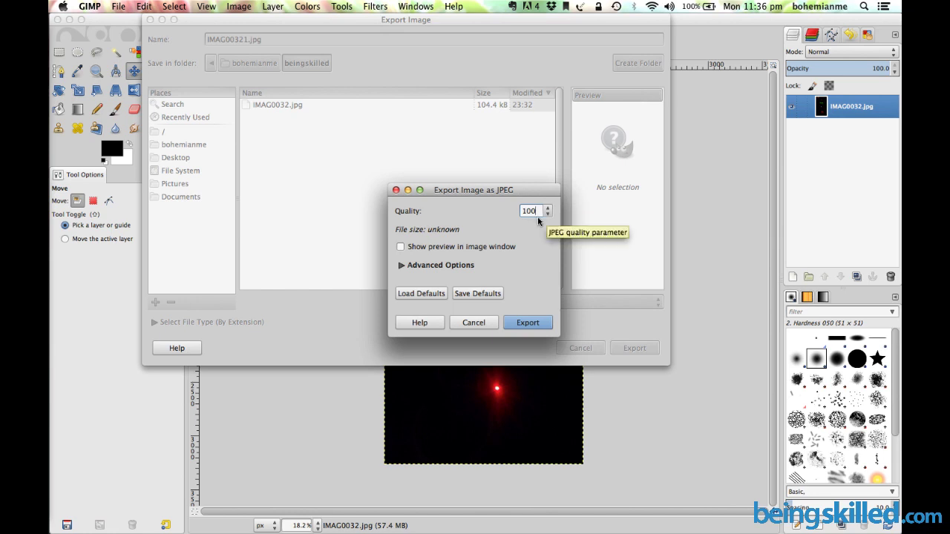
click(529, 324)
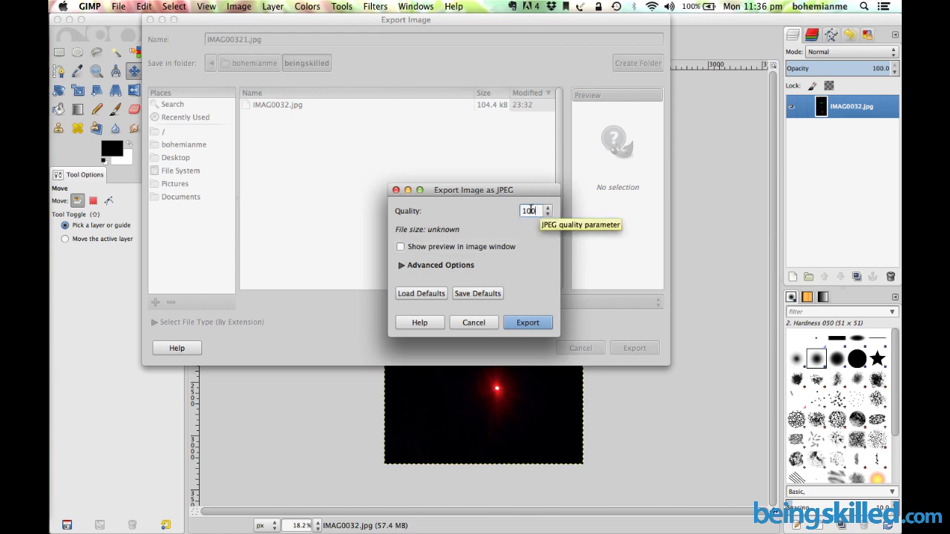
Finish the quality-100 export, then re-export the photo under the new name IMAG0032a1.jpg
click(547, 324)
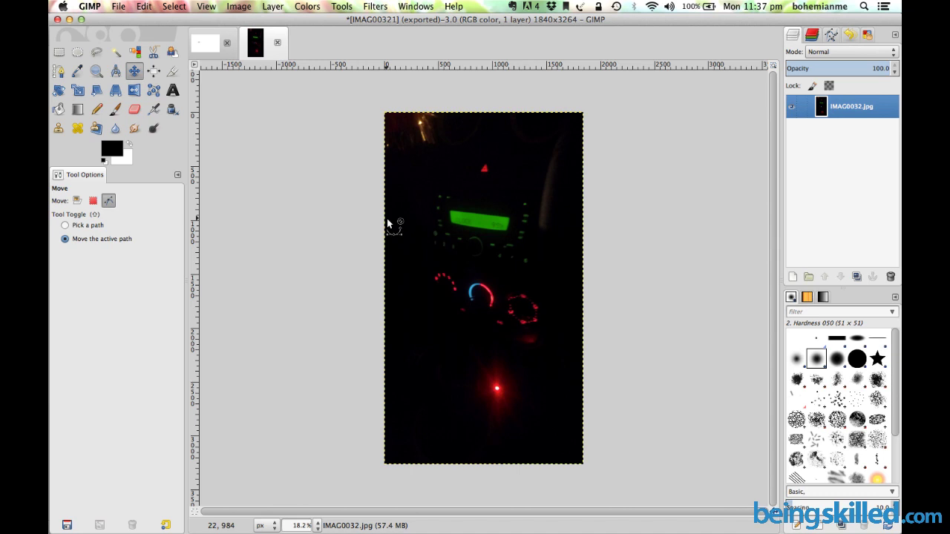
key(super+shift+e)
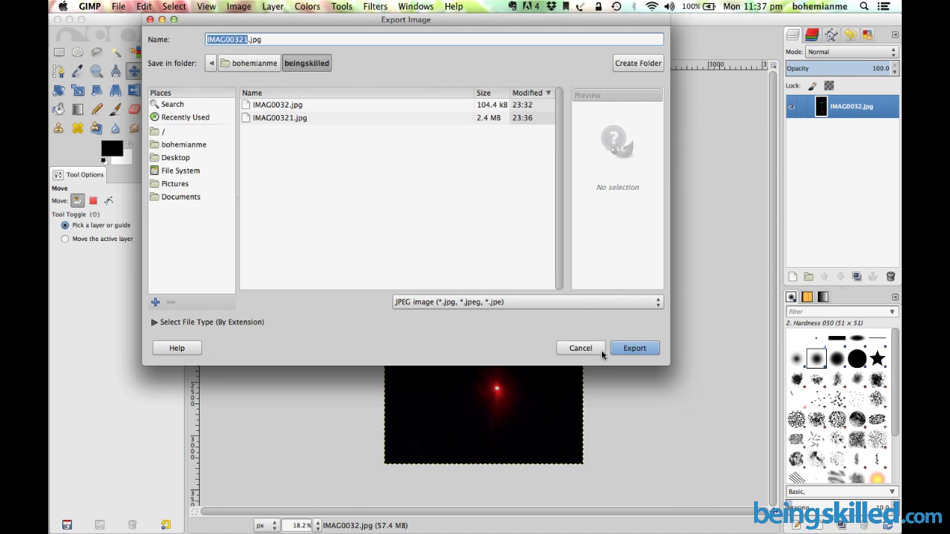
click(647, 354)
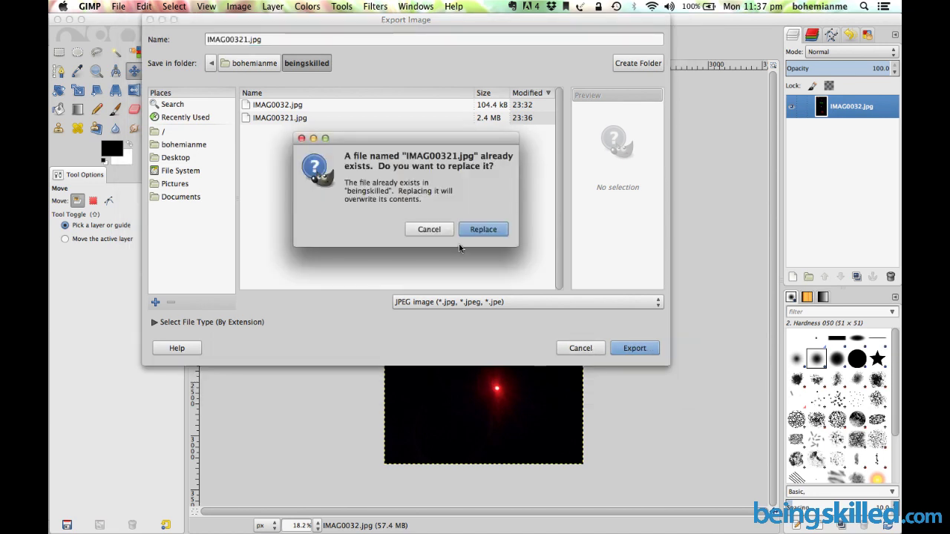
click(430, 229)
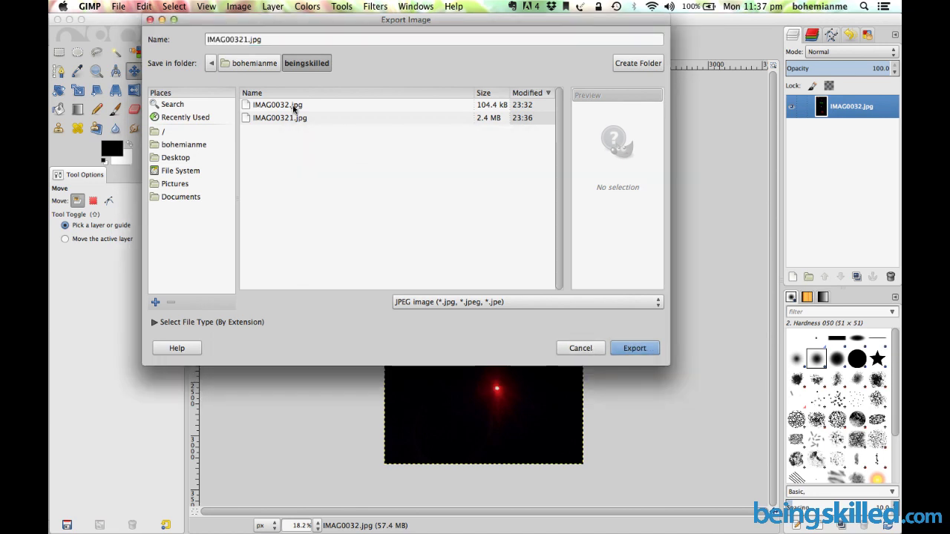
click(244, 40)
text(a)
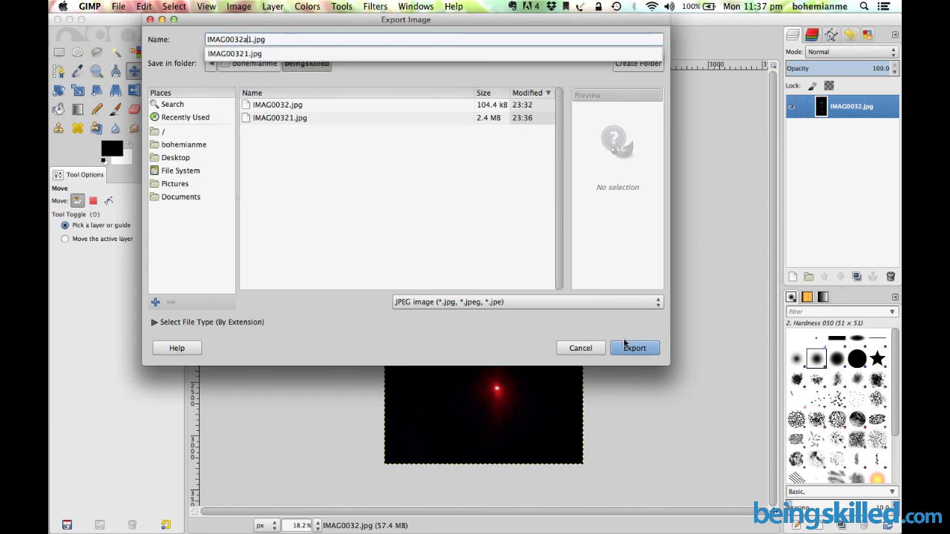
click(647, 355)
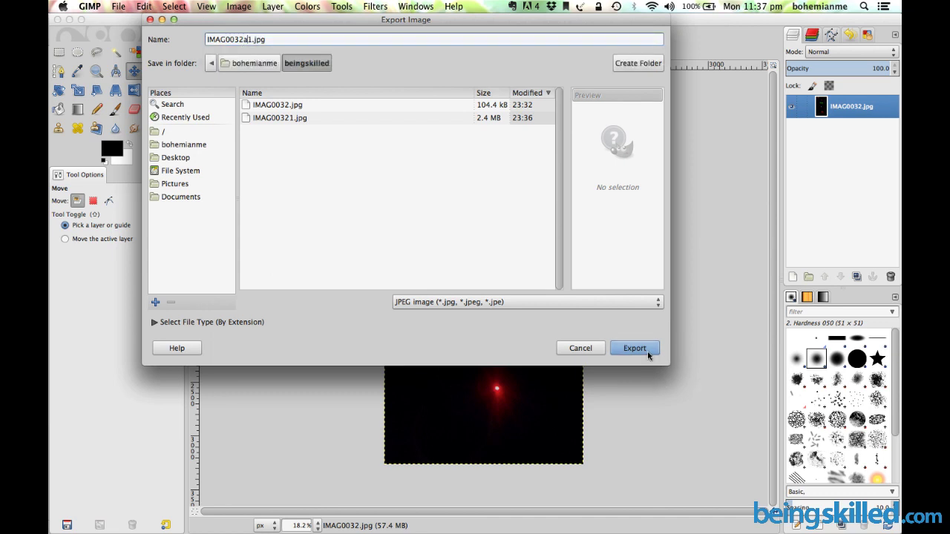
click(634, 349)
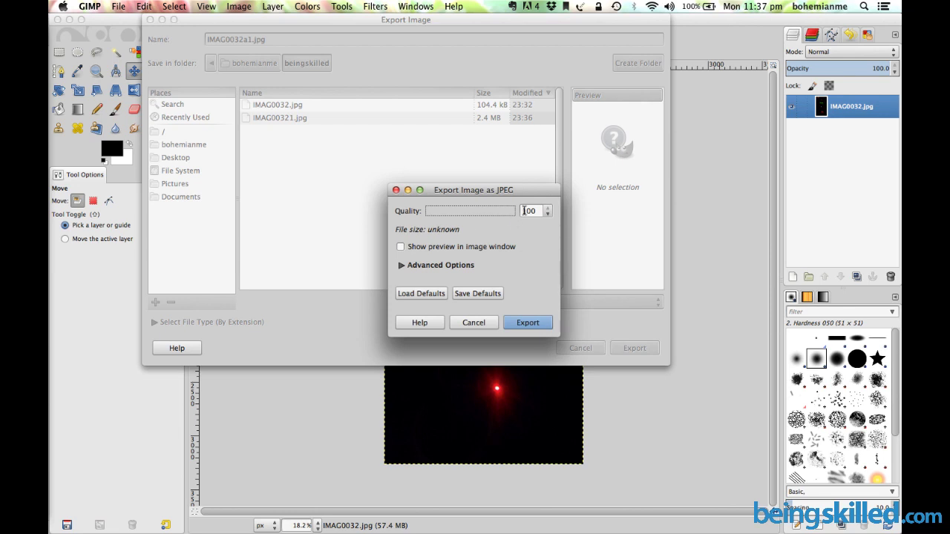
Enter a lower JPEG quality value and confirm the IMAG0032a1.jpg export
click(524, 211)
text(90)
click(527, 322)
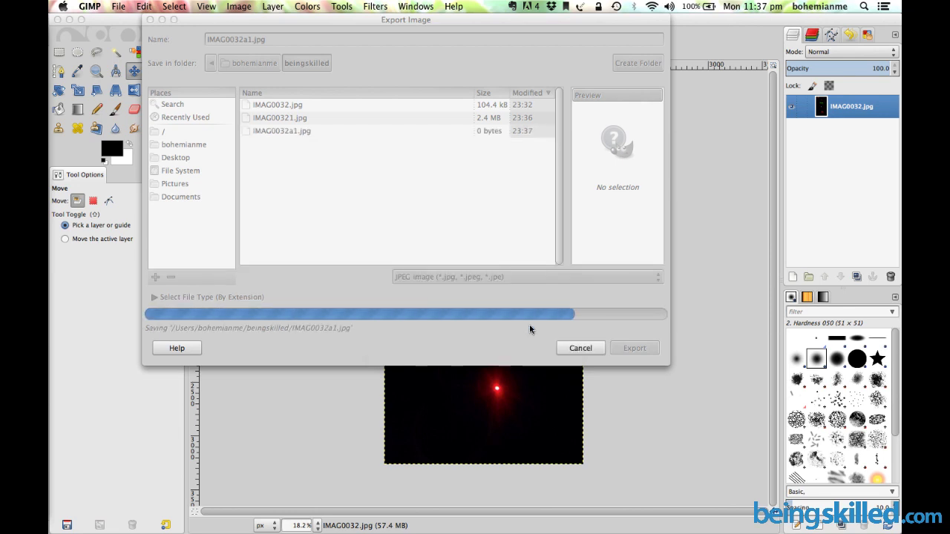
key(super+Tab)
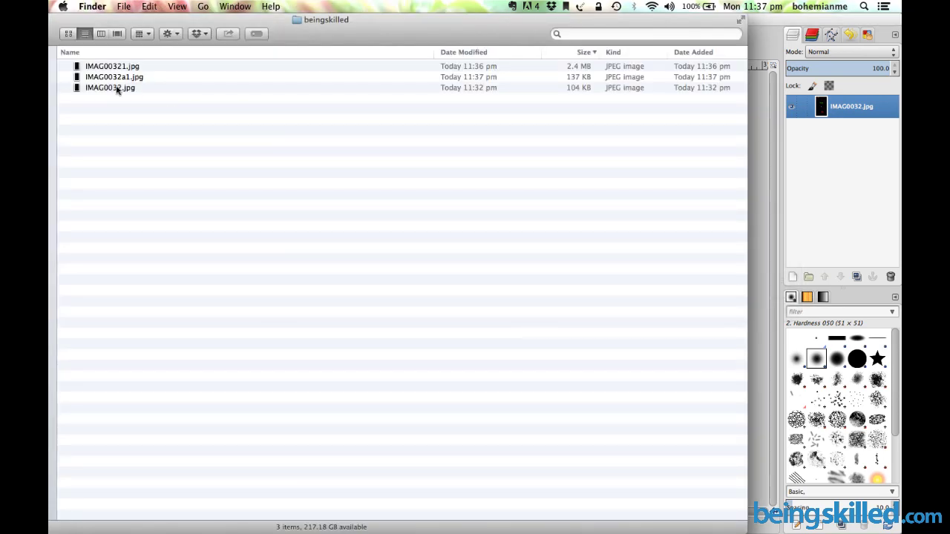
Compare Finder sizes of IMAG00321.jpg (2.4 MB), IMAG0032.jpg (104 KB) and IMAG0032a1.jpg (137 KB)
click(147, 66)
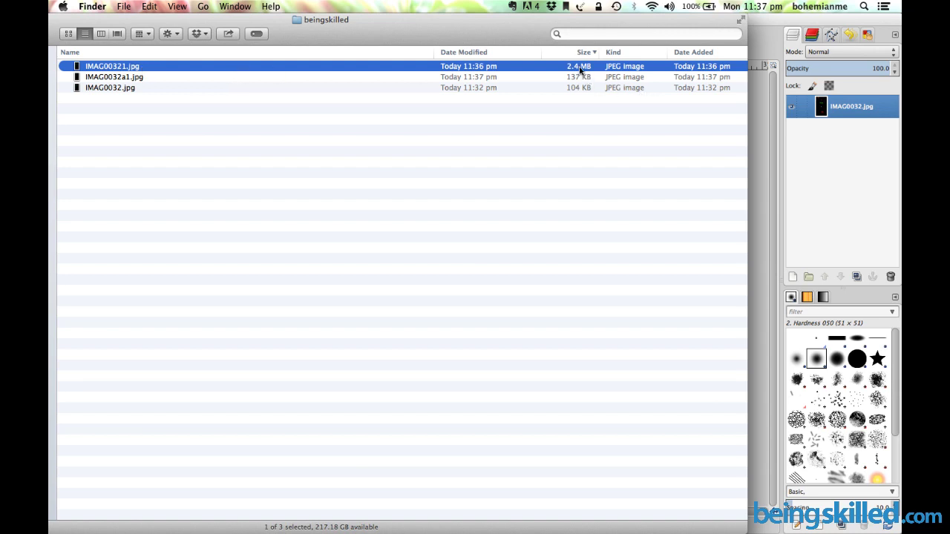
click(385, 89)
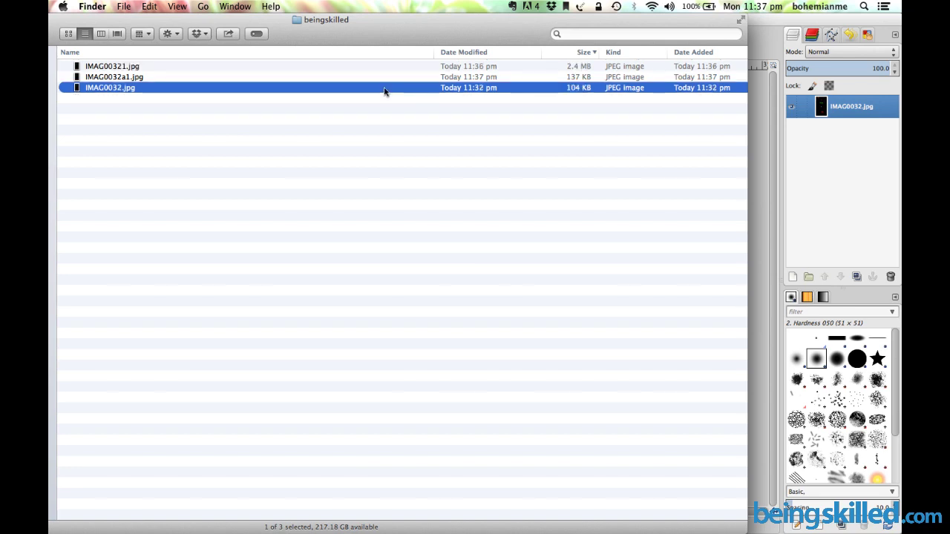
key(Up)
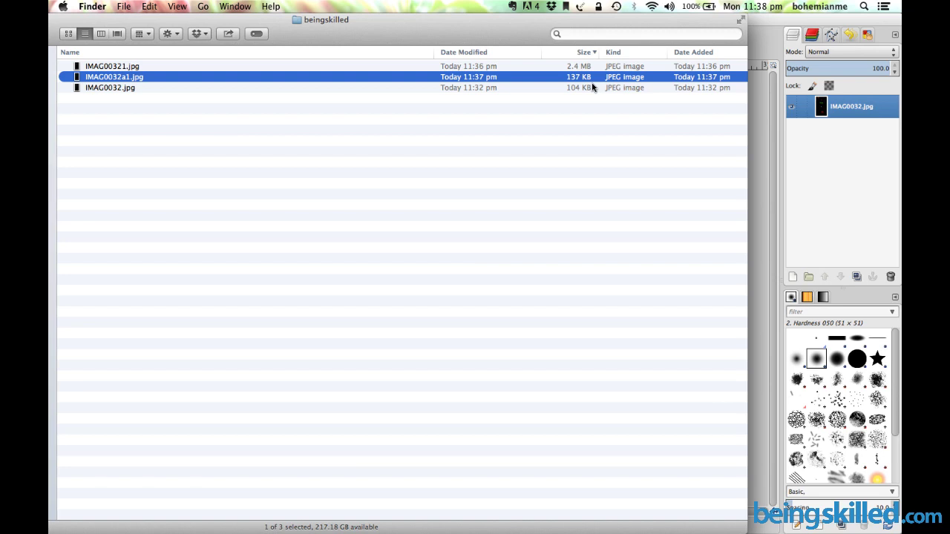
Flip Quick Look between IMAG00321.jpg and IMAG0032a1.jpg to compare quality, then return to GIMP
key(Up)
key(space)
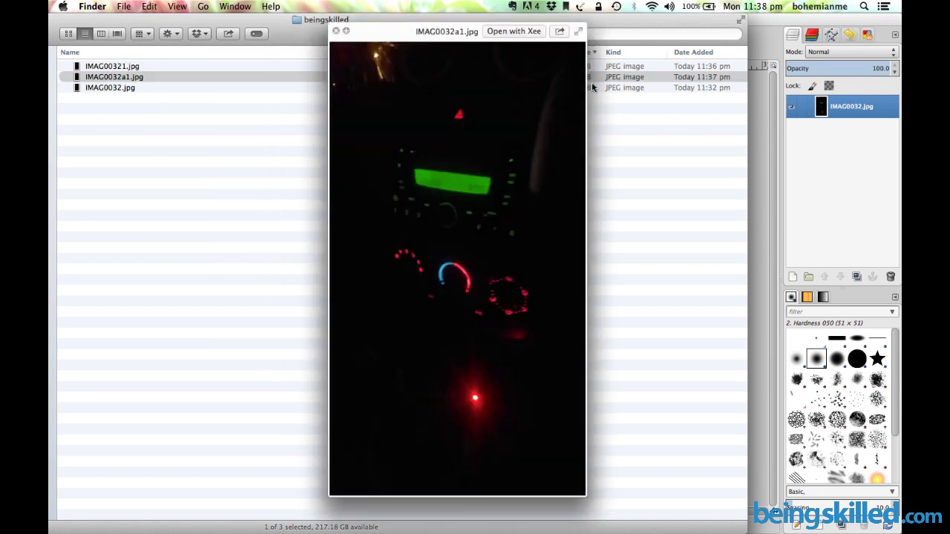
key(Down)
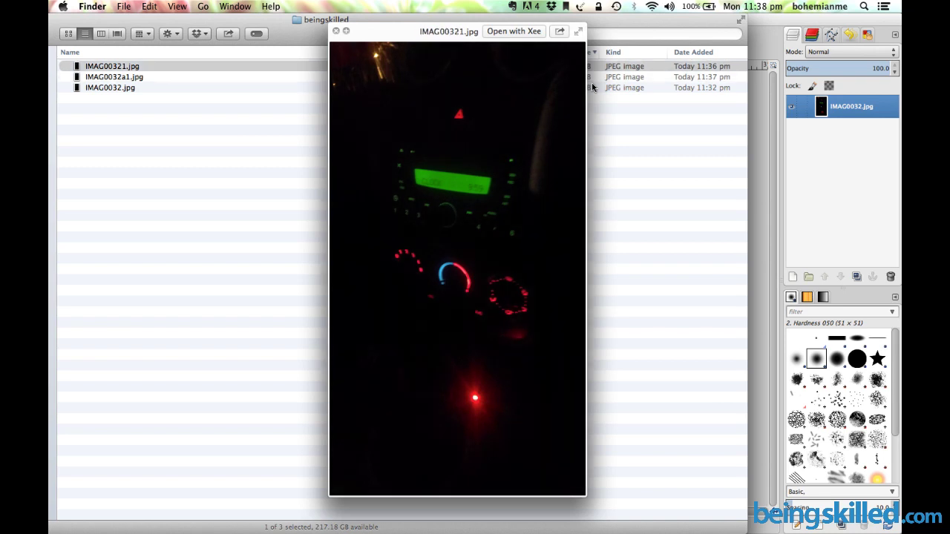
key(Up)
key(Down)
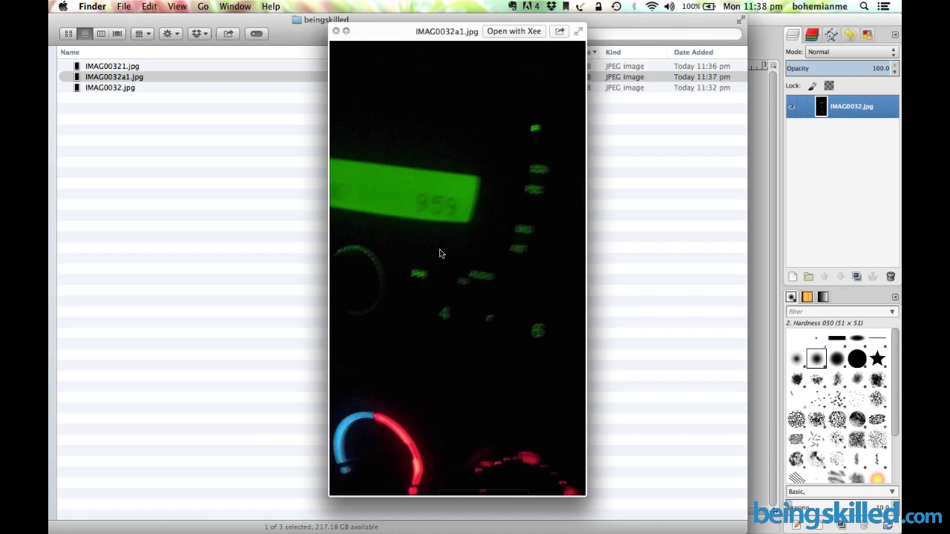
key(Up)
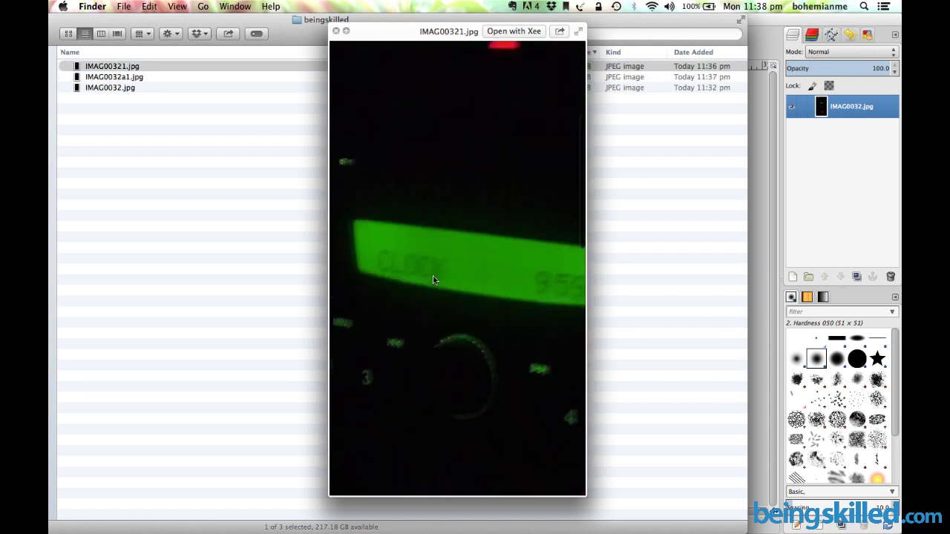
key(space)
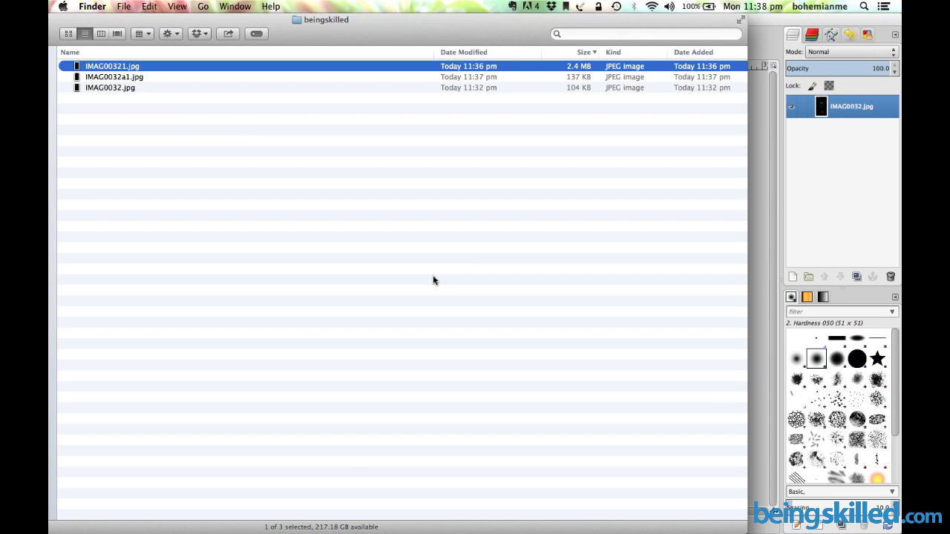
key(super+Tab)
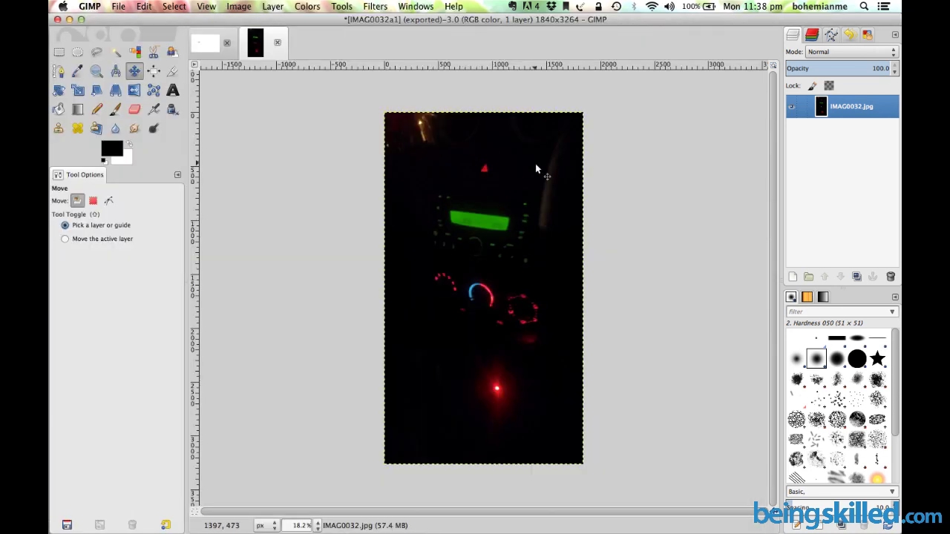
Re-export the photo with the name changed to IMAG0032a1.png
key(ctrl+shift+e)
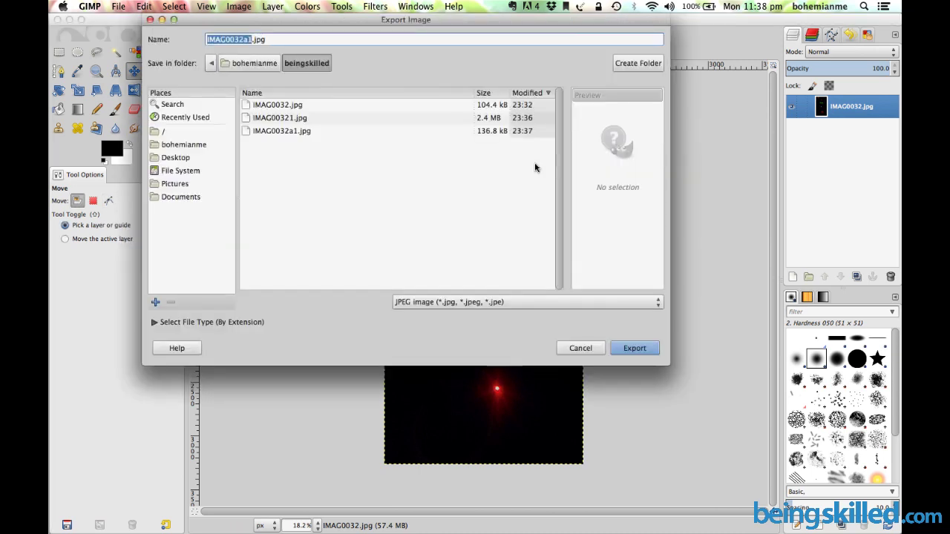
click(344, 40)
key(BackSpace)
key(BackSpace)
key(BackSpace)
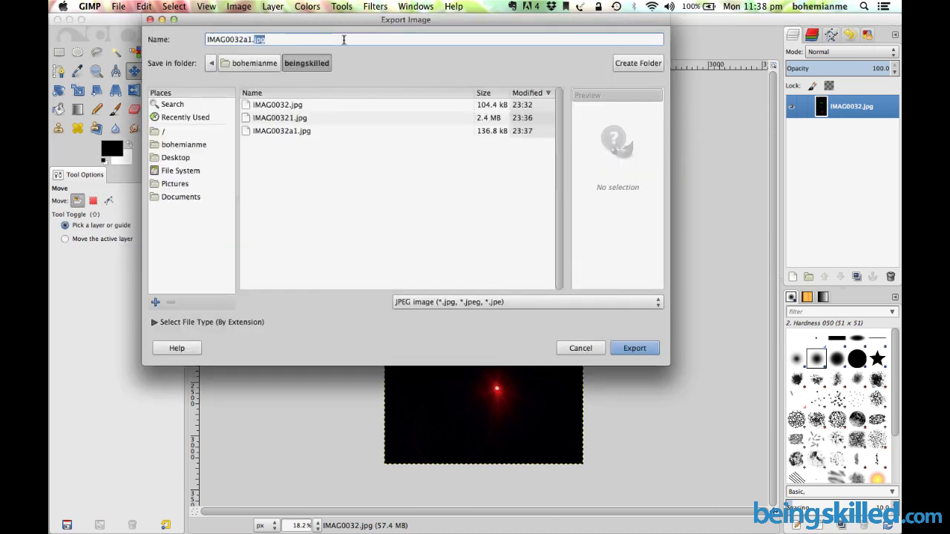
text(png)
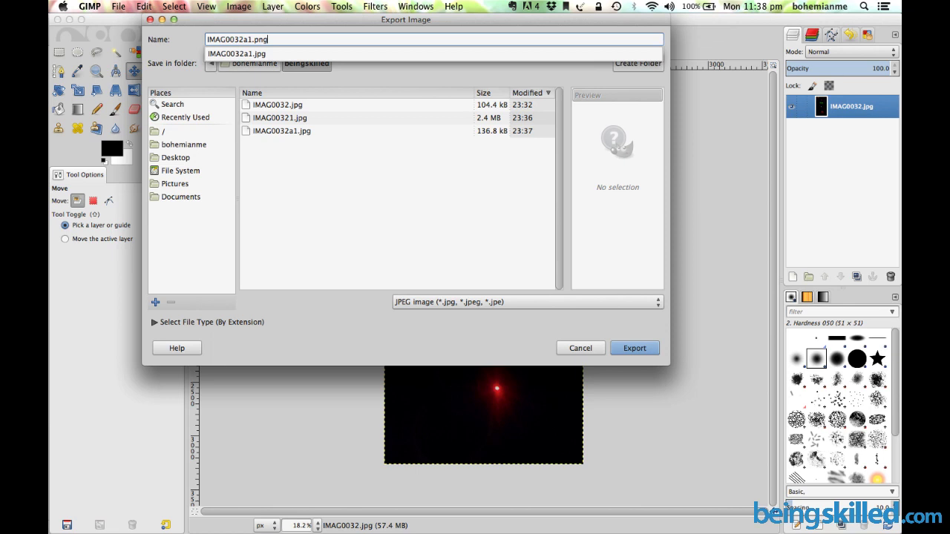
key(Escape)
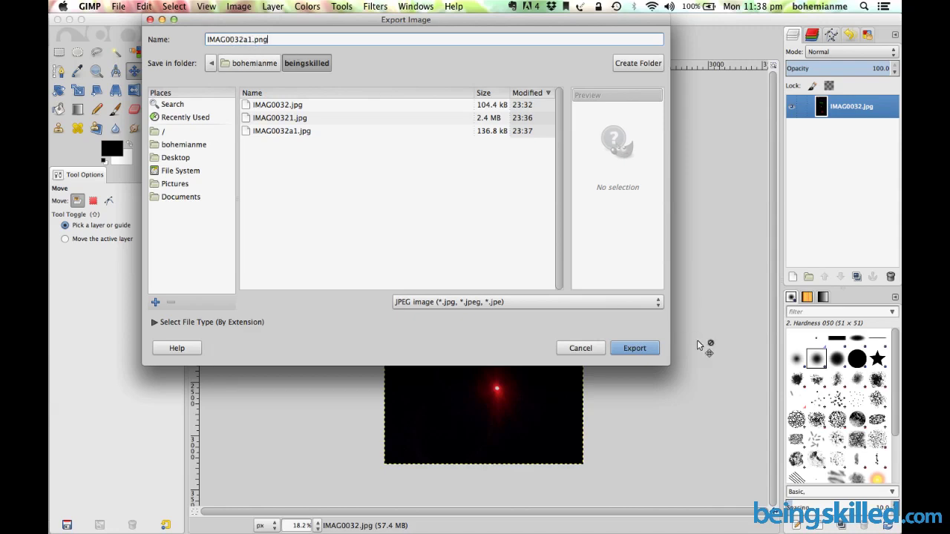
click(637, 349)
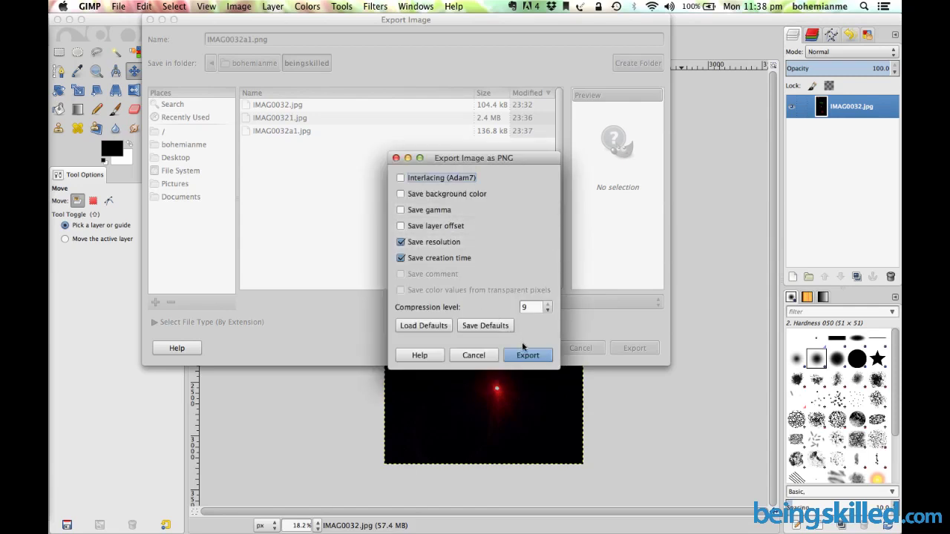
Keep compression level 9 and save IMAG0032a1.png
click(526, 356)
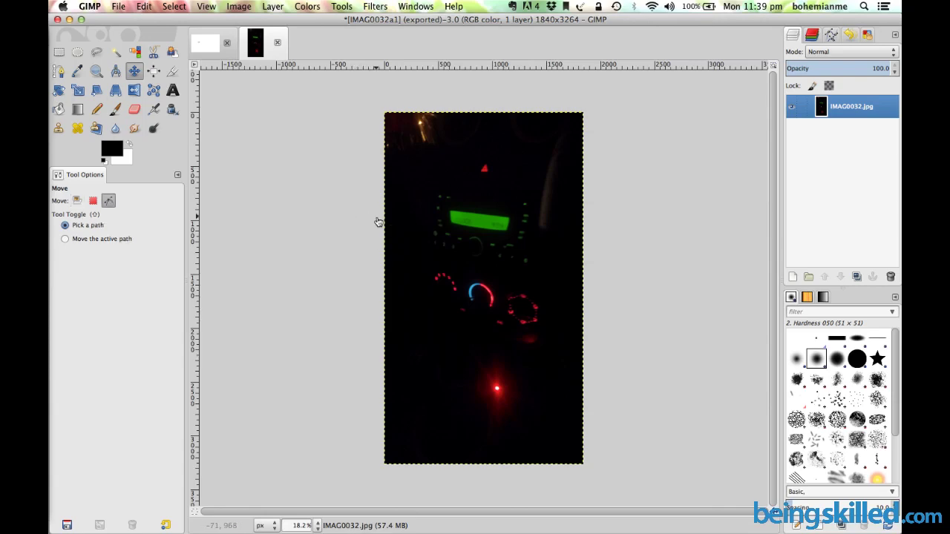
Check the 4.1 MB IMAG0032a1.png in Finder and preview it before returning to GIMP
key(super+Tab)
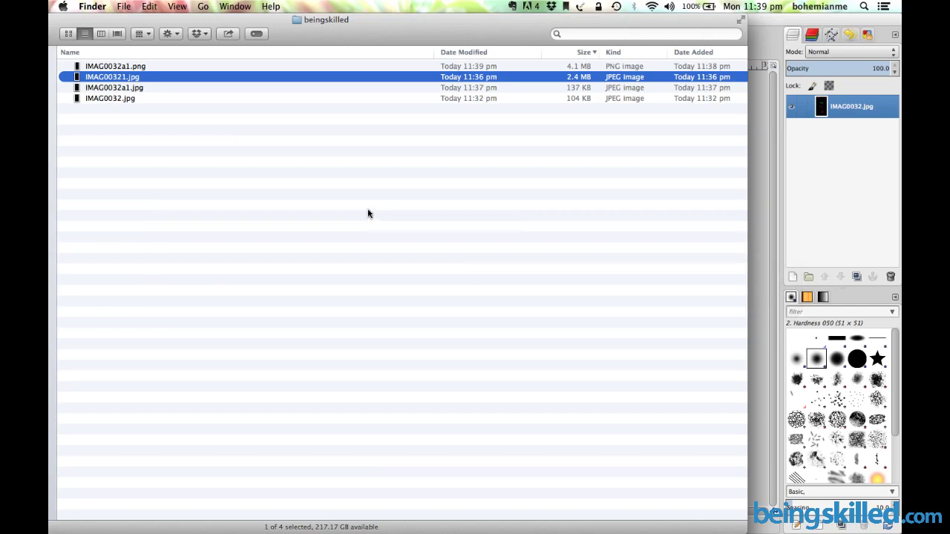
key(Up)
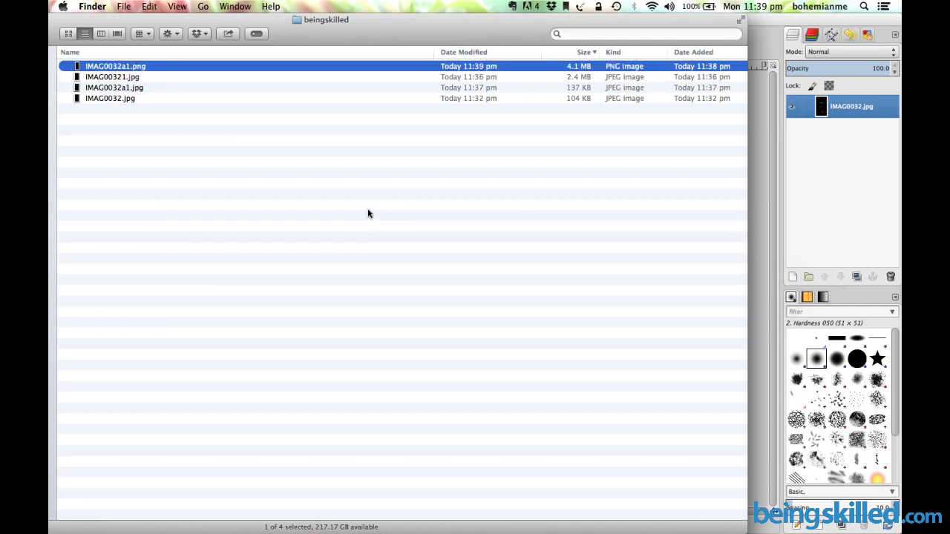
key(space)
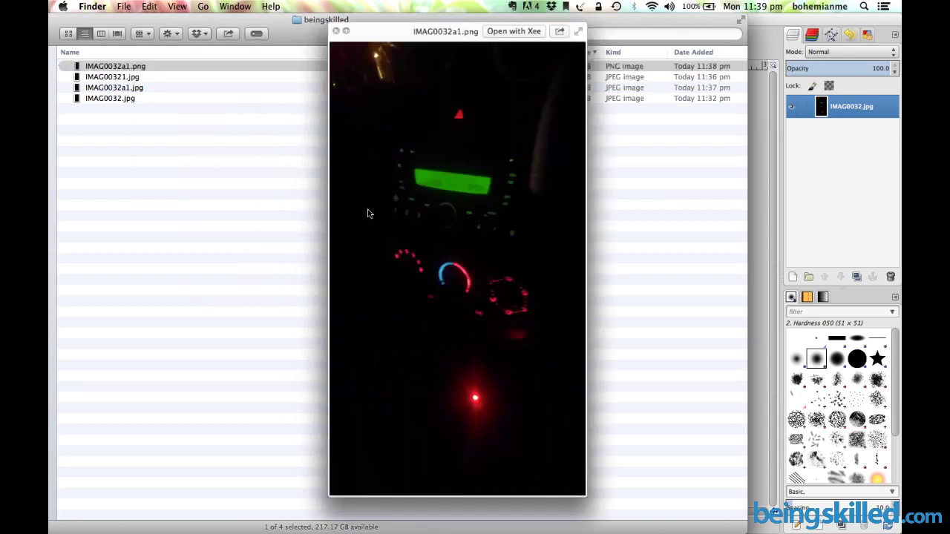
key(space)
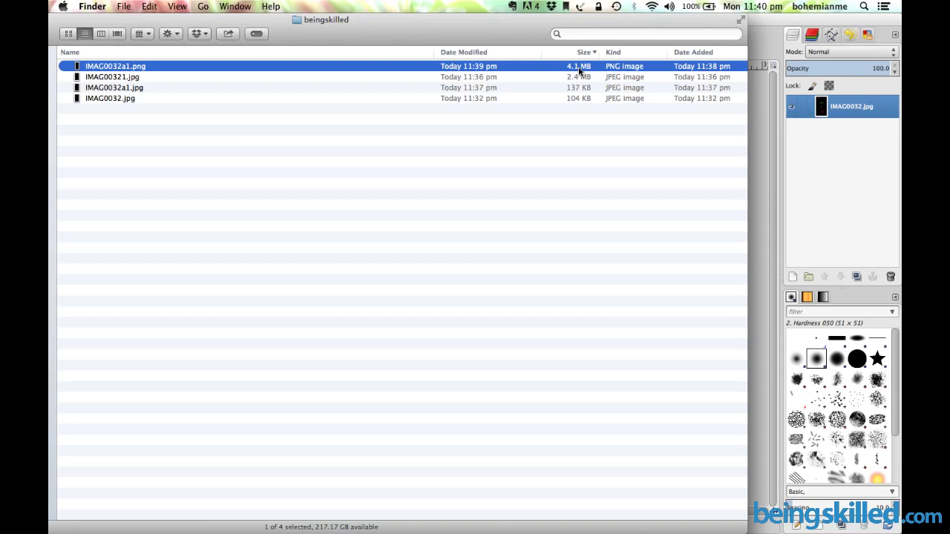
key(super+Tab)
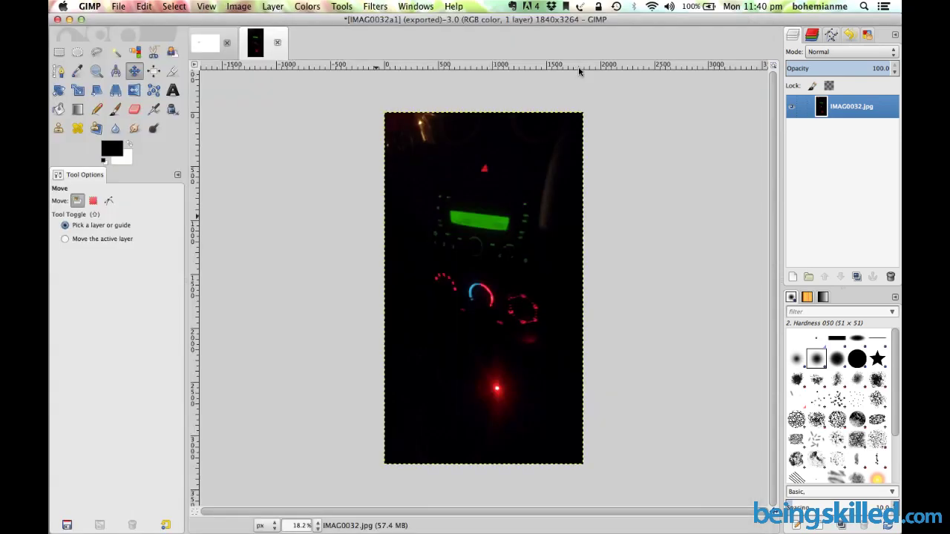